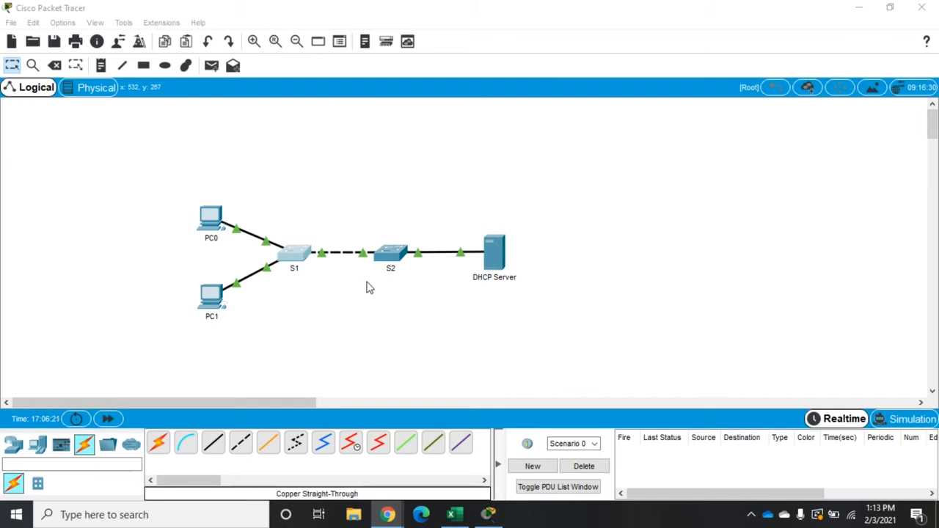
Open switch S1's command line, enter privileged mode and display the brief VLAN table.
{"action": "left_click", "coordinate": [293, 257]}
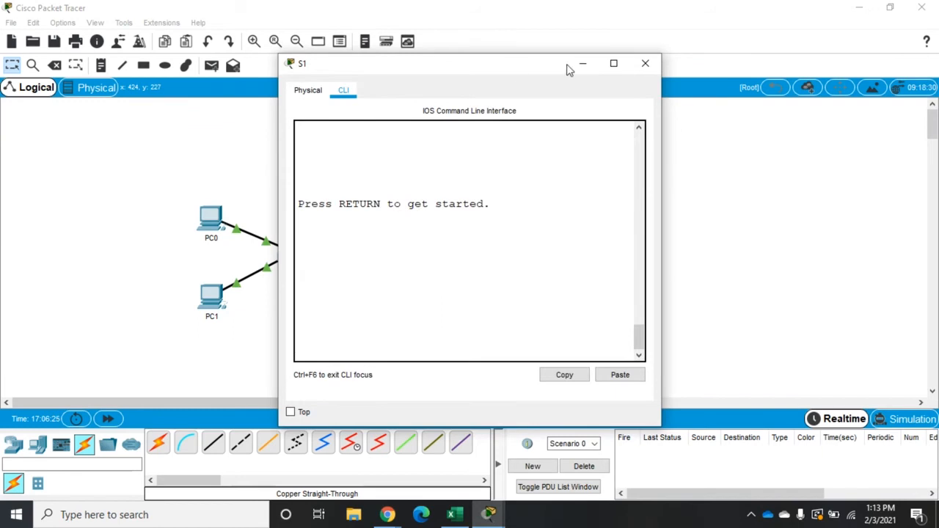
{"action": "key", "text": "Return"}
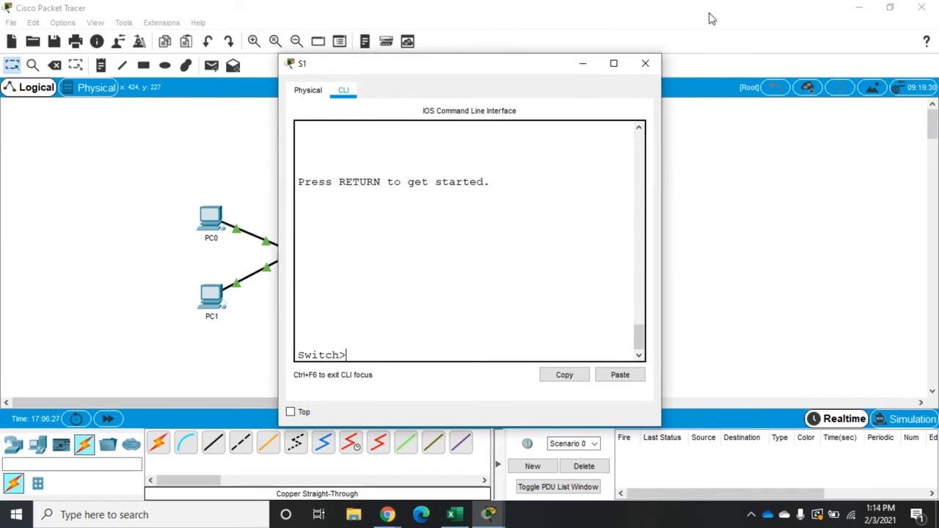
{"action": "left_click_drag", "start_coordinate": [660, 113], "coordinate": [903, 113]}
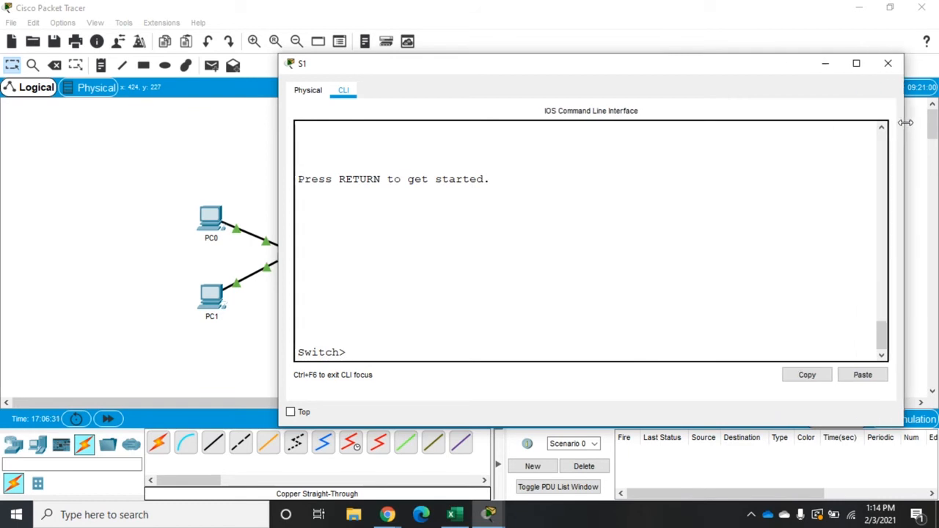
{"action": "left_click", "coordinate": [653, 265]}
{"action": "type", "text": "en"}
{"action": "key", "text": "Return"}
{"action": "type", "text": "sh vl br"}
{"action": "key", "text": "Return"}
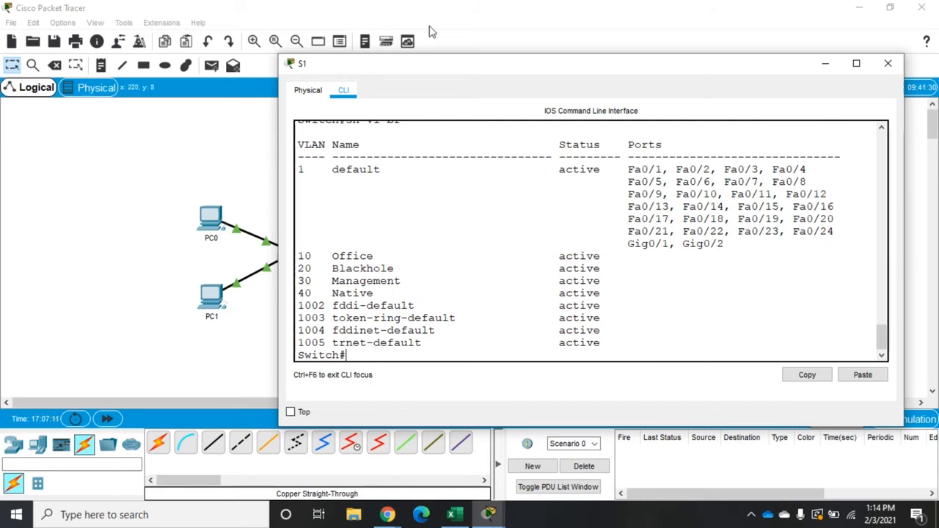
In S1's global configuration, select interface range f0/1-24 and set those ports to access mode.
{"action": "left_click_drag", "start_coordinate": [446, 67], "coordinate": [517, 64]}
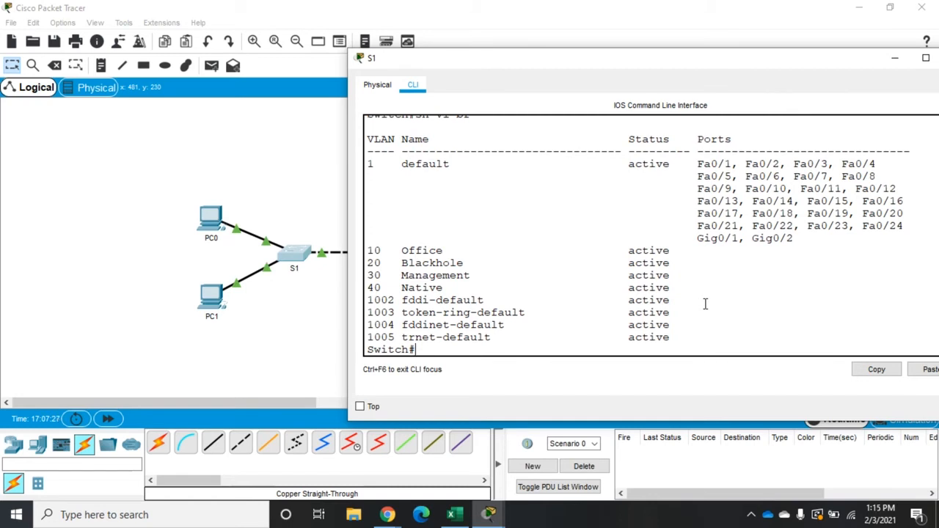
{"action": "type", "text": "config t"}
{"action": "key", "text": "Return"}
{"action": "type", "text": "int "}
{"action": "type", "text": "ra f"}
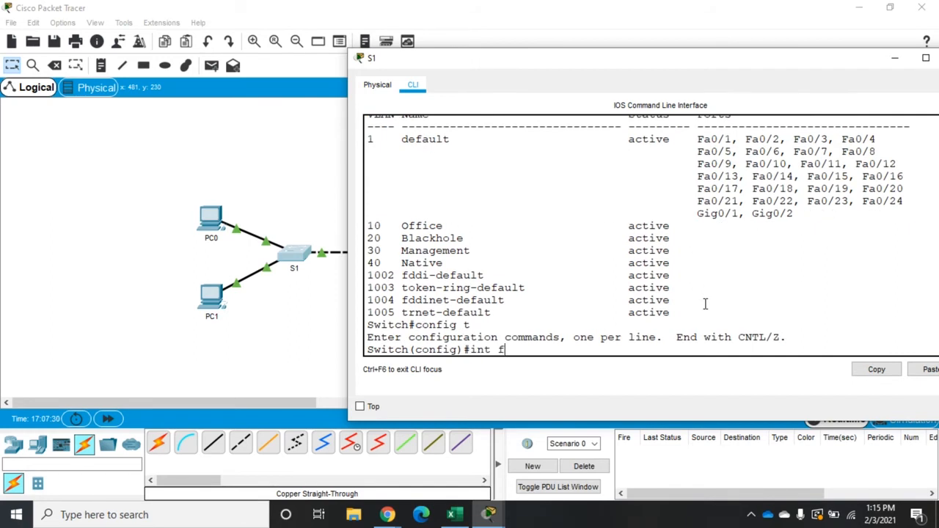
{"action": "type", "text": "0/1-24"}
{"action": "key", "text": "Return"}
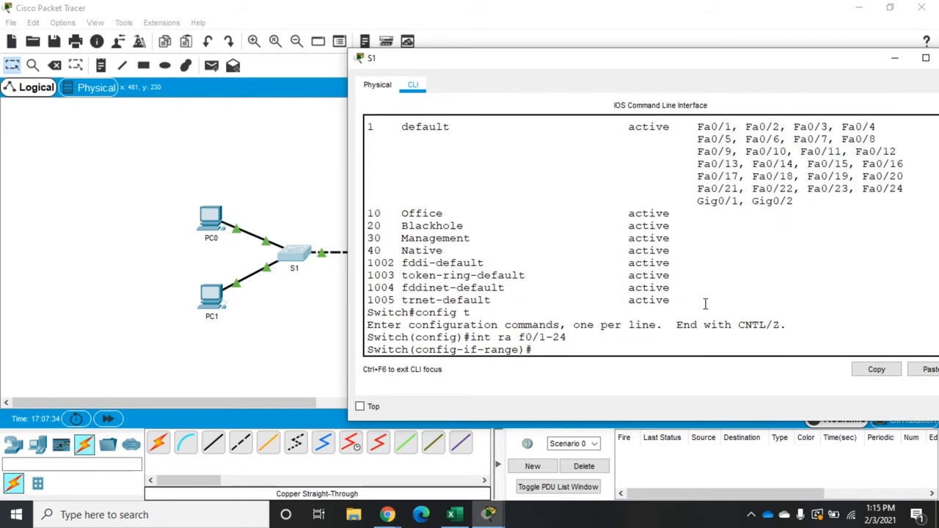
{"action": "type", "text": "sw mo ac"}
{"action": "key", "text": "Return"}
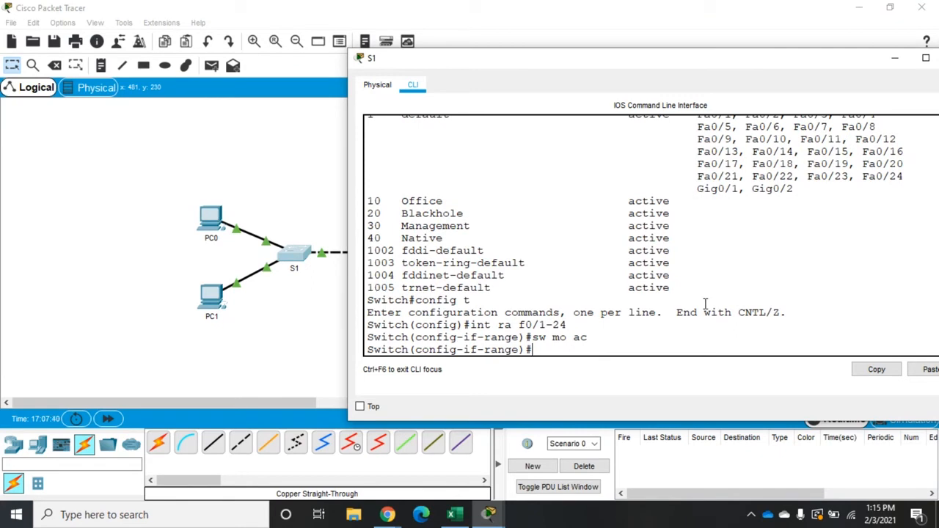
Turn off trunk negotiation on S1's interface range f0/1-24 with switchport nonegotiate.
{"action": "type", "text": "se mo"}
{"action": "key", "text": "BackSpace"}
{"action": "key", "text": "BackSpace"}
{"action": "key", "text": "BackSpace"}
{"action": "key", "text": "BackSpace"}
{"action": "type", "text": "w no"}
{"action": "key", "text": "Return"}
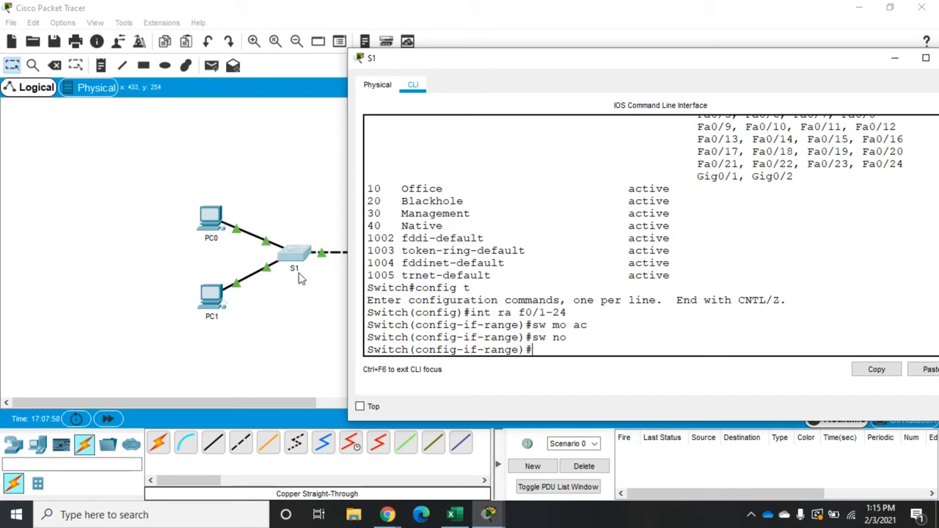
Assign S1's interface range f0/3-24 to access VLAN 20 and shut those ports down.
{"action": "type", "text": "int ra f0/3-24"}
{"action": "key", "text": "Return"}
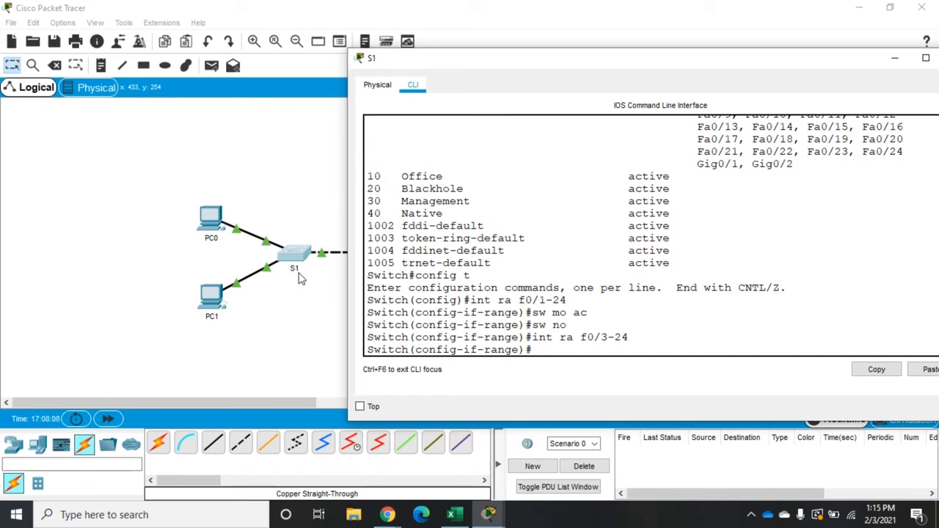
{"action": "type", "text": "sw ac vl 20"}
{"action": "key", "text": "Return"}
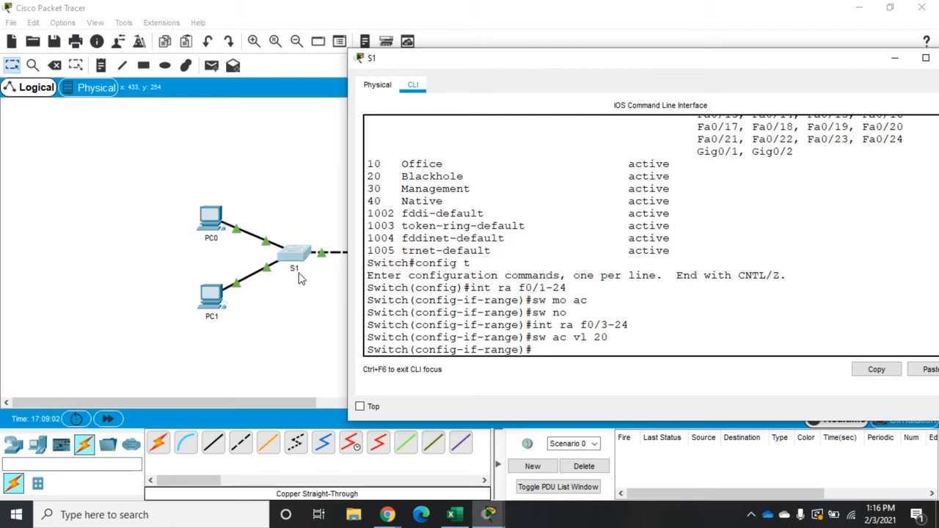
{"action": "type", "text": "shut"}
{"action": "key", "text": "Return"}
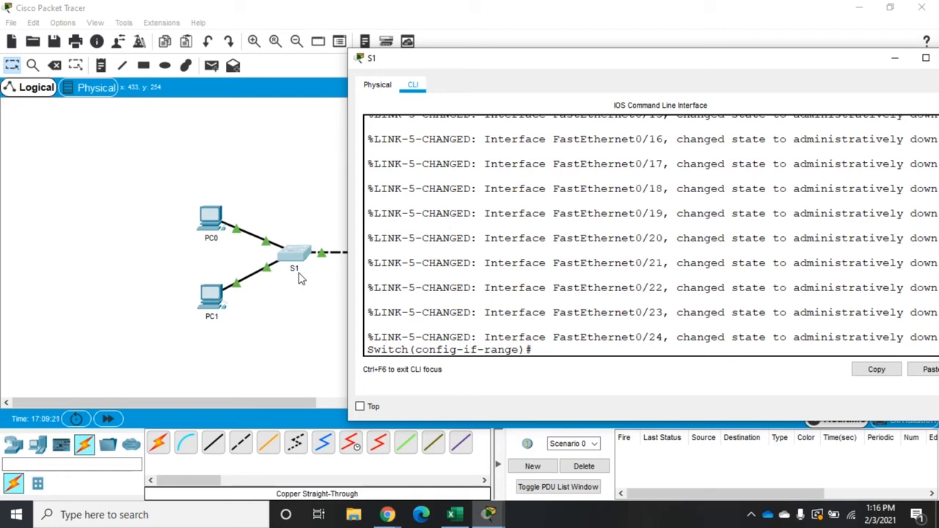
Assign S1's interface range f0/1-2 to access VLAN 10.
{"action": "type", "text": "int ra f0/1-2"}
{"action": "key", "text": "Return"}
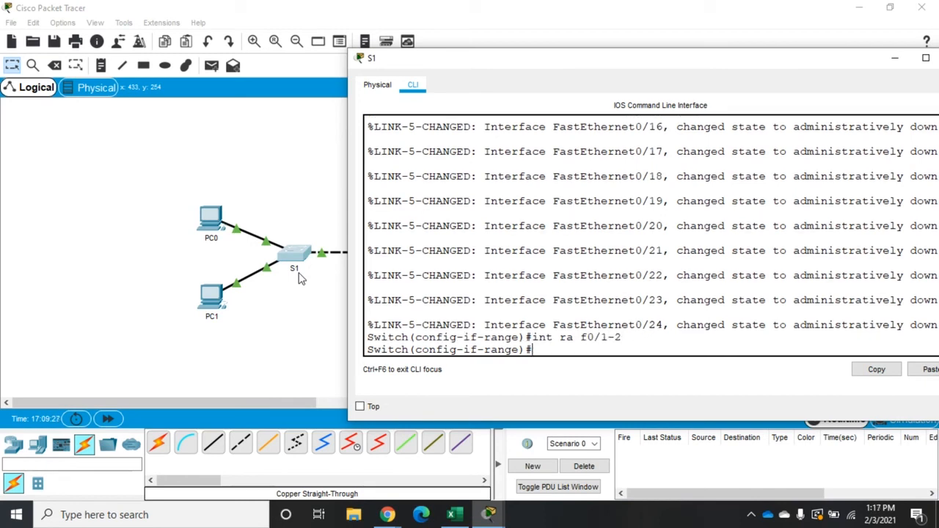
{"action": "type", "text": "sw ac vl 10"}
{"action": "key", "text": "Return"}
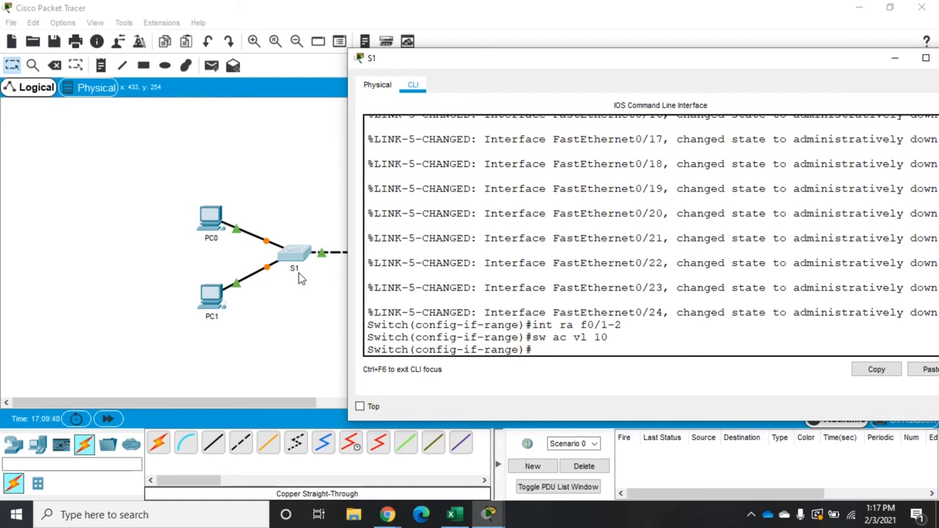
Set S1's interface g0/2 to access mode and turn off its trunk negotiation.
{"action": "type", "text": "int g0/2"}
{"action": "key", "text": "Return"}
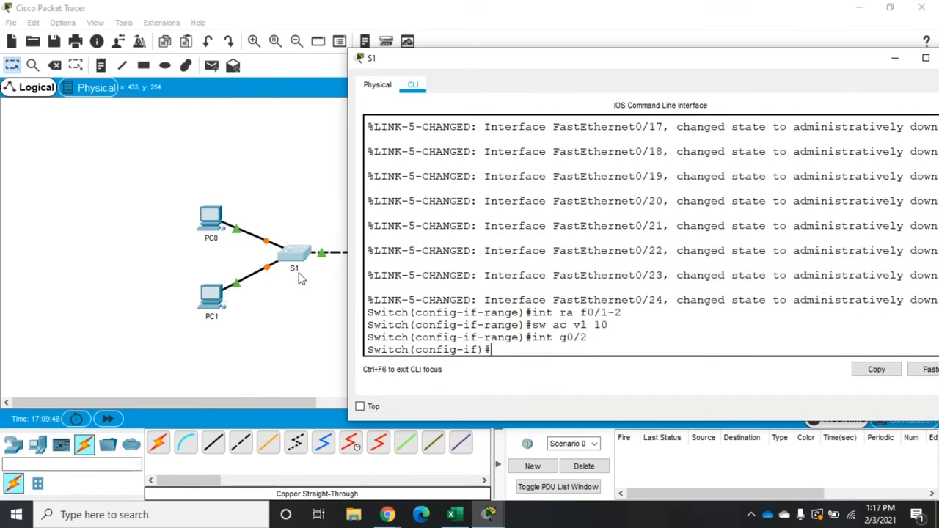
{"action": "type", "text": "sw mo ac"}
{"action": "key", "text": "Return"}
{"action": "type", "text": "sw no"}
{"action": "key", "text": "Return"}
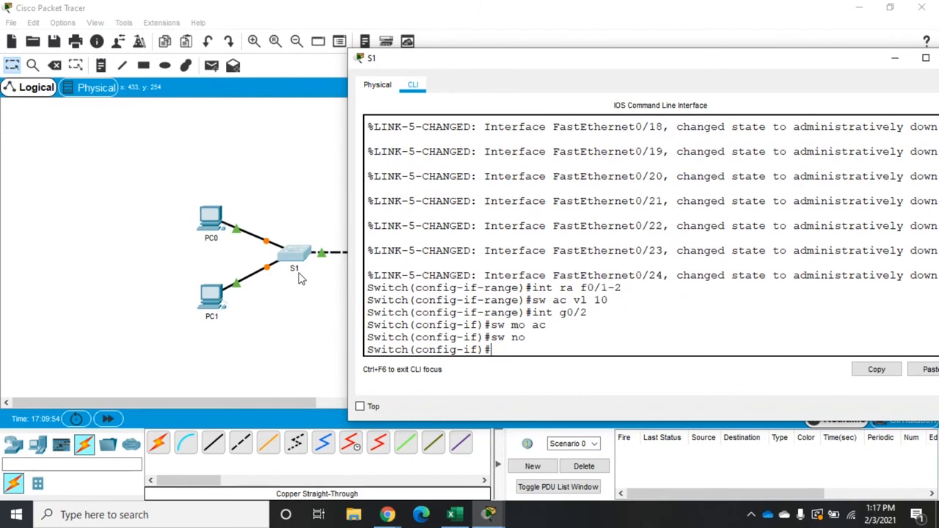
Assign S1's interface g0/2 to access VLAN 20 and shut the port down.
{"action": "type", "text": "sw ac vl 20"}
{"action": "key", "text": "Return"}
{"action": "type", "text": "sn"}
{"action": "key", "text": "BackSpace"}
{"action": "type", "text": "hut"}
{"action": "key", "text": "Return"}
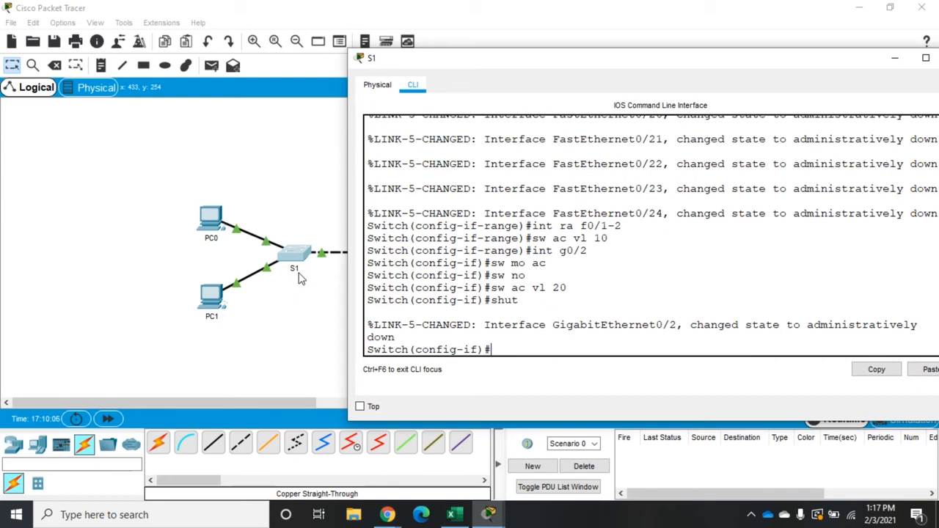
Set S1's interface g0/1 to trunk mode and turn off its trunk negotiation.
{"action": "type", "text": "int g0/1"}
{"action": "key", "text": "Return"}
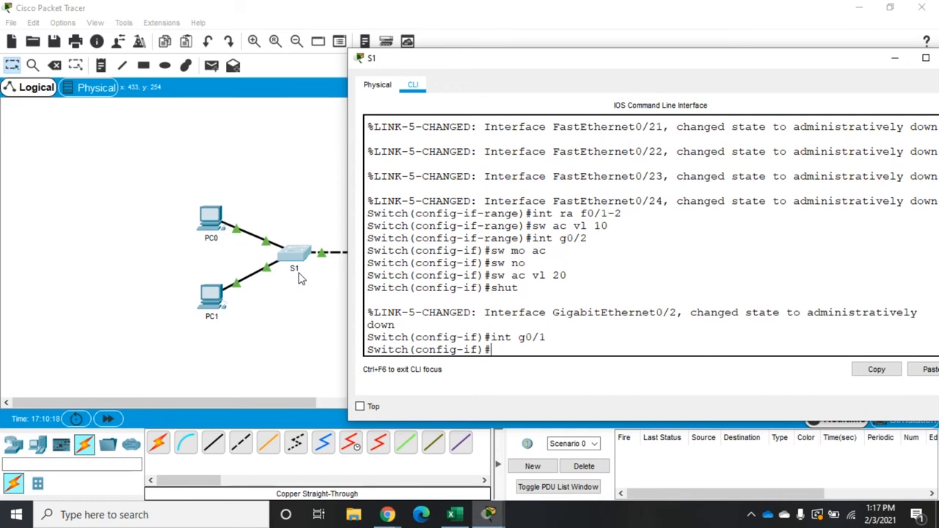
{"action": "type", "text": "sw mo tr"}
{"action": "key", "text": "Return"}
{"action": "type", "text": "sw no"}
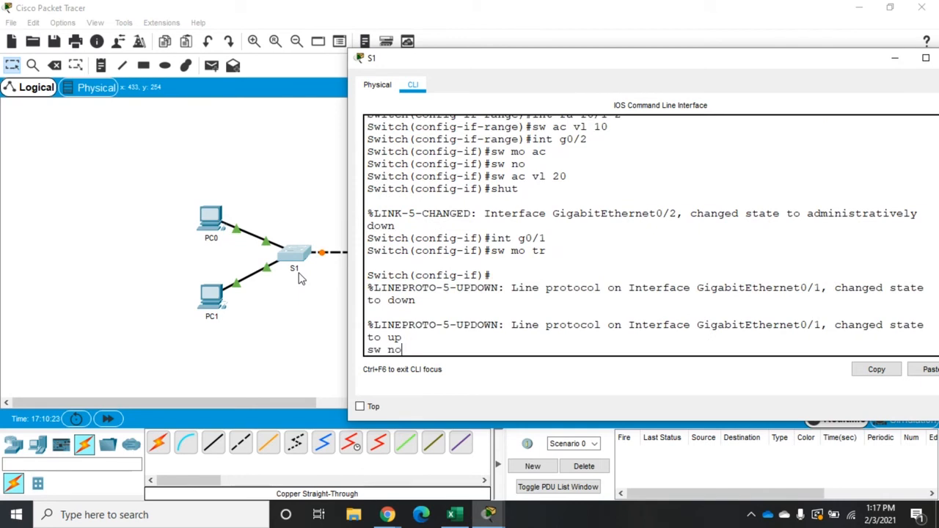
{"action": "key", "text": "Return"}
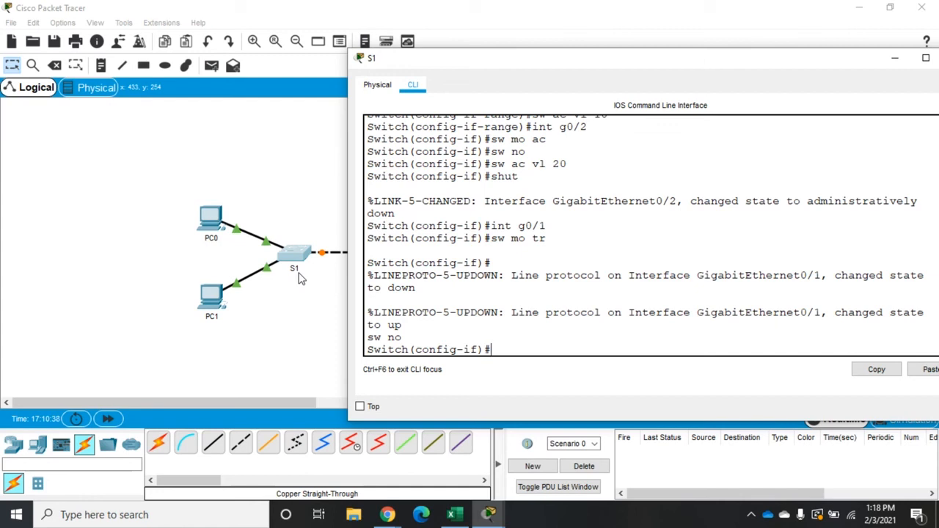
Set the native VLAN of S1's g0/1 trunk to 40.
{"action": "type", "text": "w"}
{"action": "type", "text": "sw tr na vl 40"}
{"action": "key", "text": "Return"}
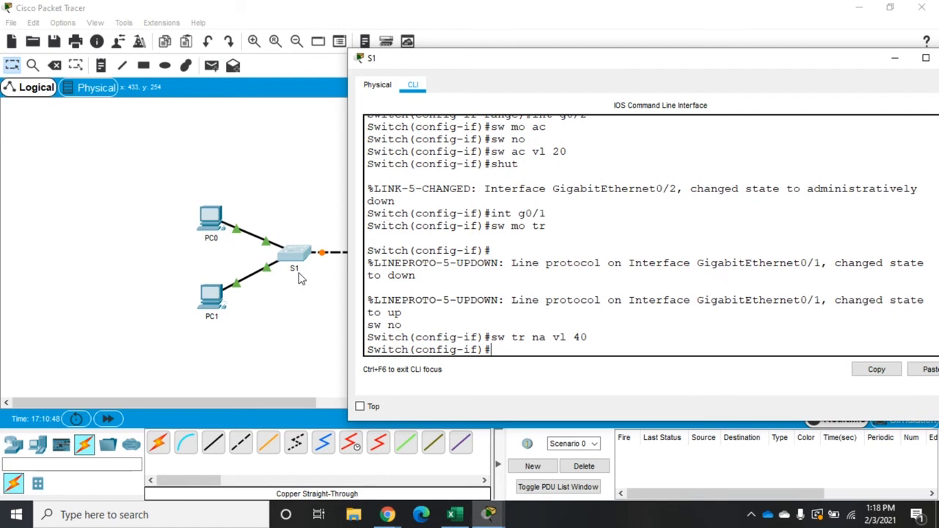
Display S1's brief VLAN table, examine the Office, Management and Native VLAN rows, and close the S1 window.
{"action": "type", "text": "do sh vl br"}
{"action": "key", "text": "Return"}
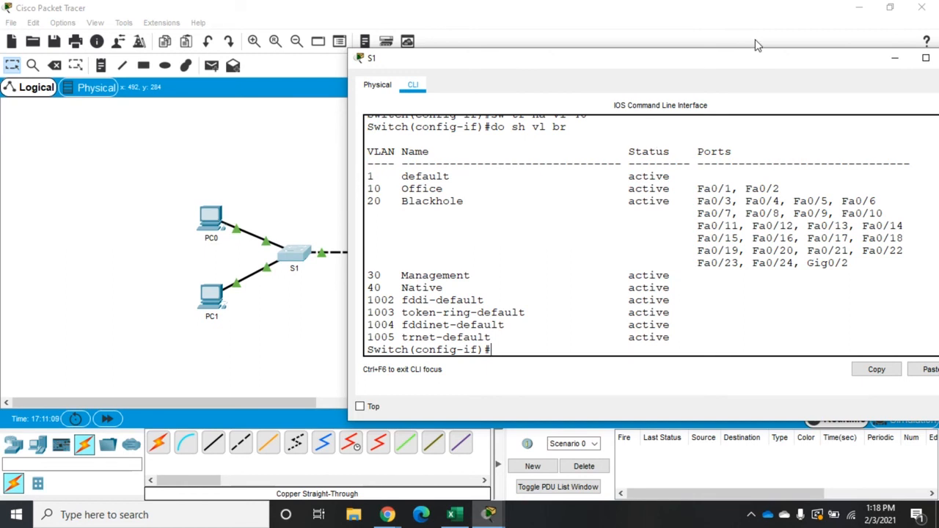
{"action": "left_click_drag", "start_coordinate": [742, 68], "coordinate": [684, 73]}
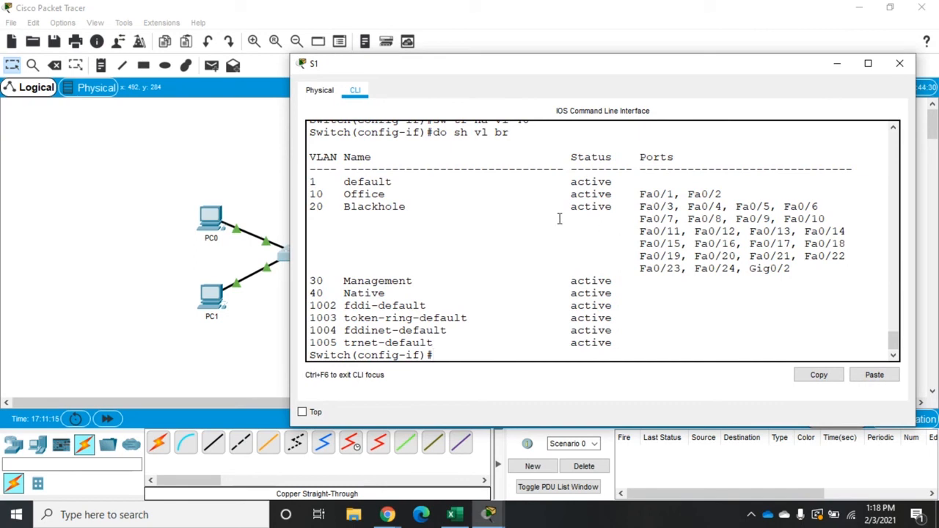
{"action": "left_click_drag", "start_coordinate": [312, 192], "coordinate": [725, 194]}
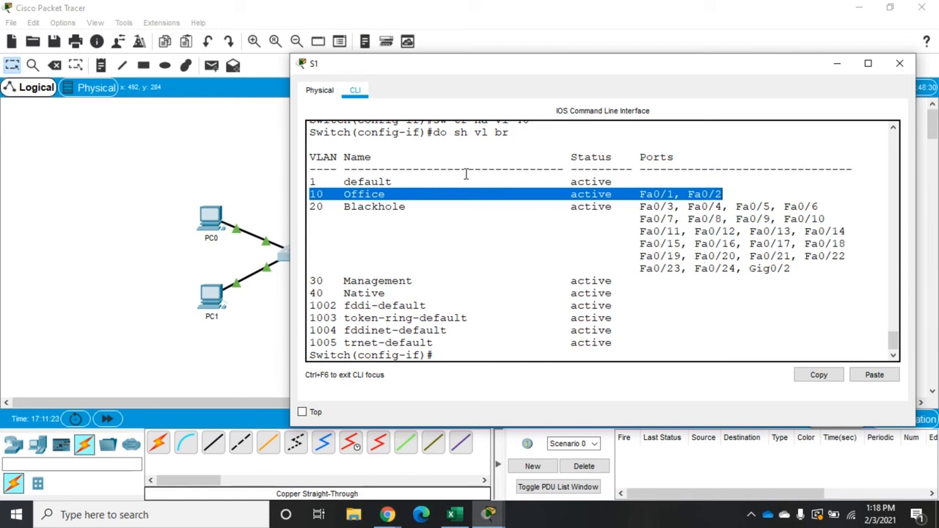
{"action": "left_click_drag", "start_coordinate": [310, 281], "coordinate": [613, 270]}
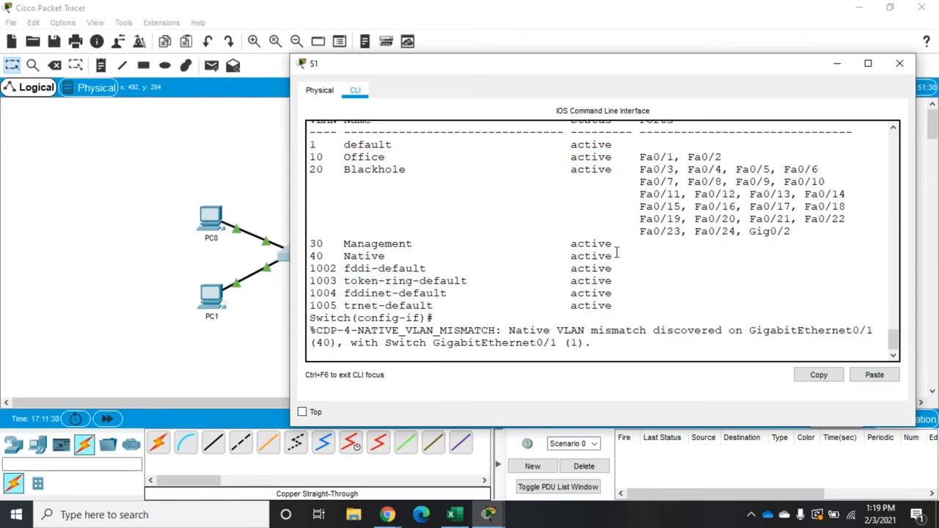
{"action": "double_click", "coordinate": [615, 255]}
{"action": "left_click_drag", "start_coordinate": [616, 253], "coordinate": [316, 244]}
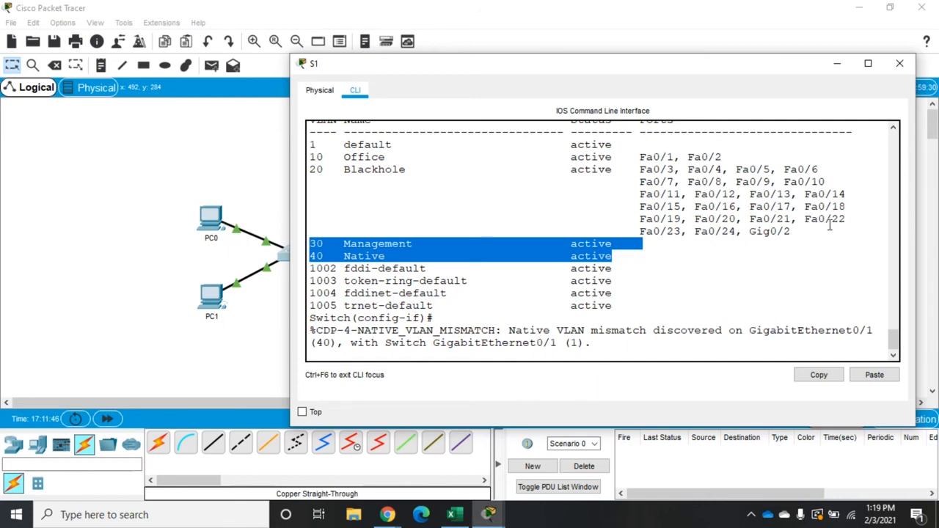
{"action": "left_click", "coordinate": [899, 66]}
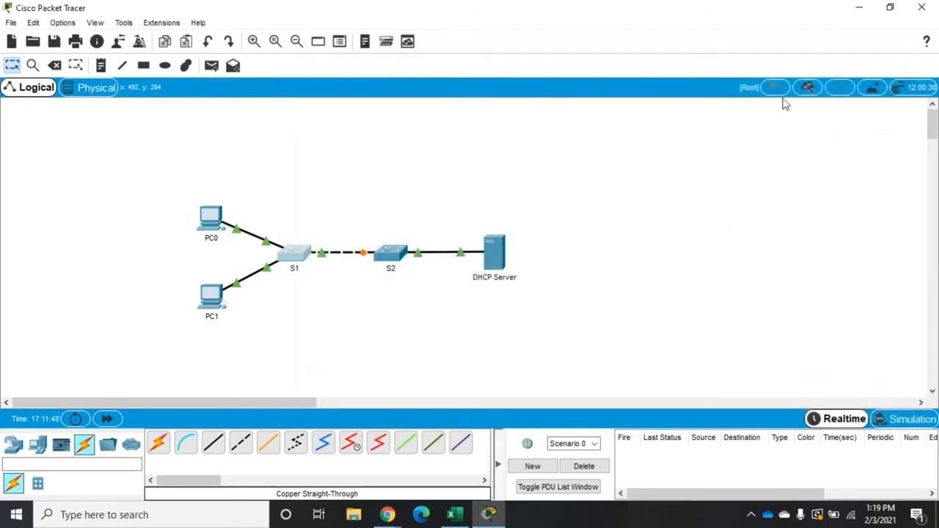
Open switch S2's command line and start a session.
{"action": "left_click", "coordinate": [393, 258]}
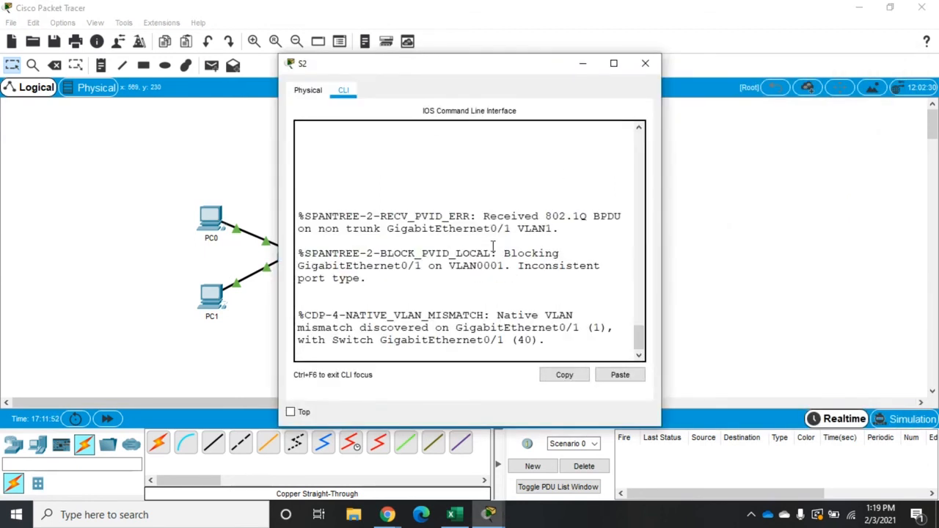
{"action": "key", "text": "Return"}
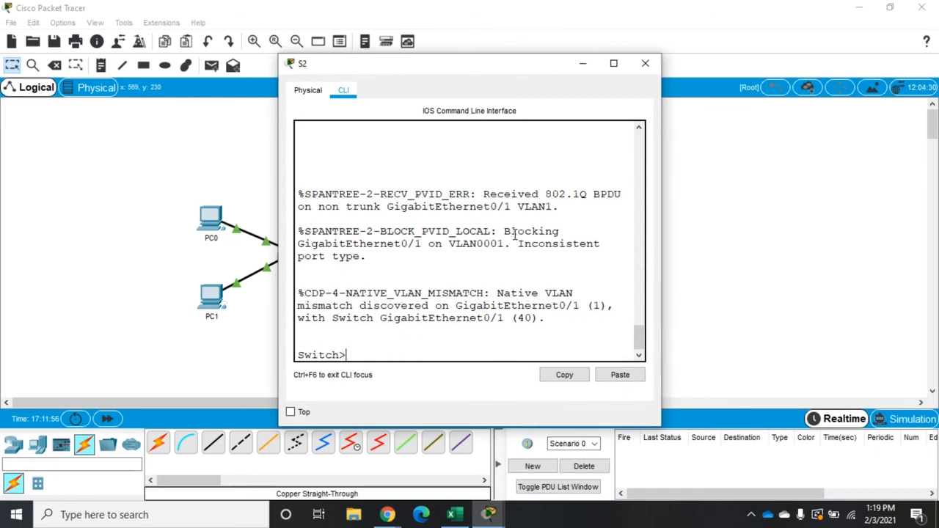
{"action": "type", "text": "config t"}
{"action": "key", "text": "Return"}
{"action": "type", "text": "in"}
{"action": "key", "text": "BackSpace"}
{"action": "key", "text": "BackSpace"}
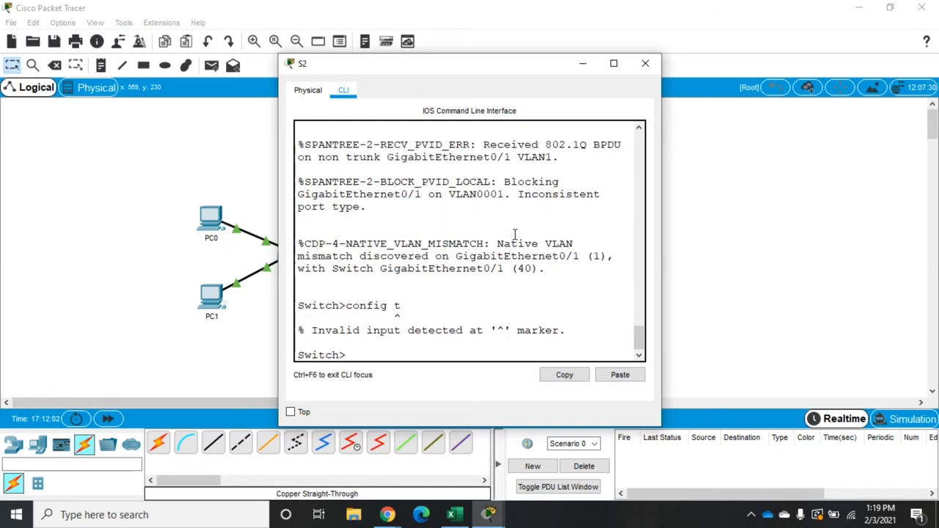
Enter privileged mode on S2, widen its window and enter global configuration mode.
{"action": "type", "text": "en"}
{"action": "key", "text": "Return"}
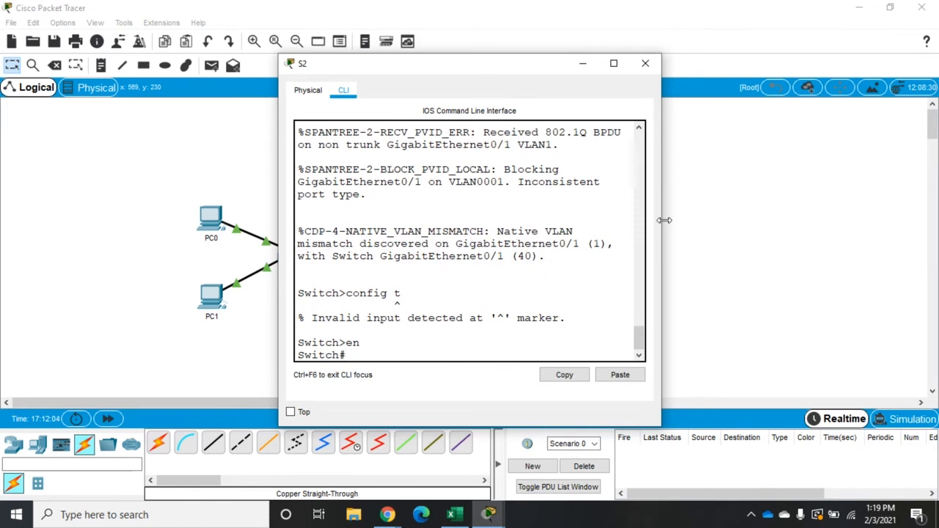
{"action": "left_click_drag", "start_coordinate": [663, 220], "coordinate": [876, 232]}
{"action": "type", "text": "config t"}
{"action": "key", "text": "Return"}
Set S2's interface g0/1 to trunk mode and turn off its trunk negotiation.
{"action": "type", "text": "in"}
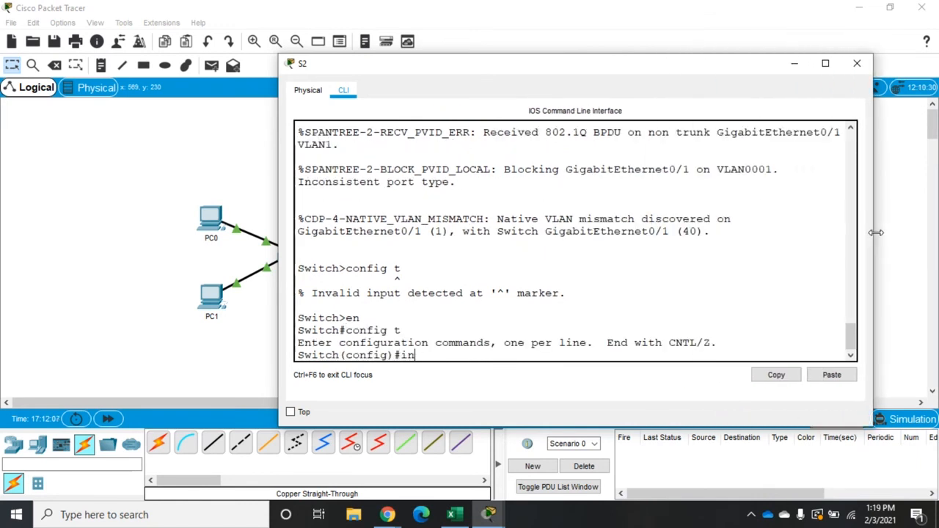
{"action": "type", "text": "t g0/1"}
{"action": "key", "text": "Return"}
{"action": "type", "text": "sw mo tr"}
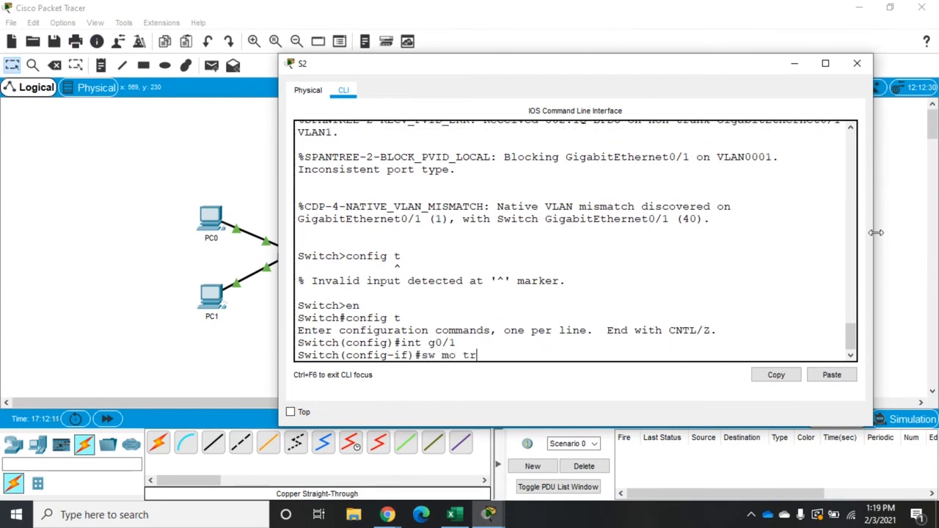
{"action": "key", "text": "Return"}
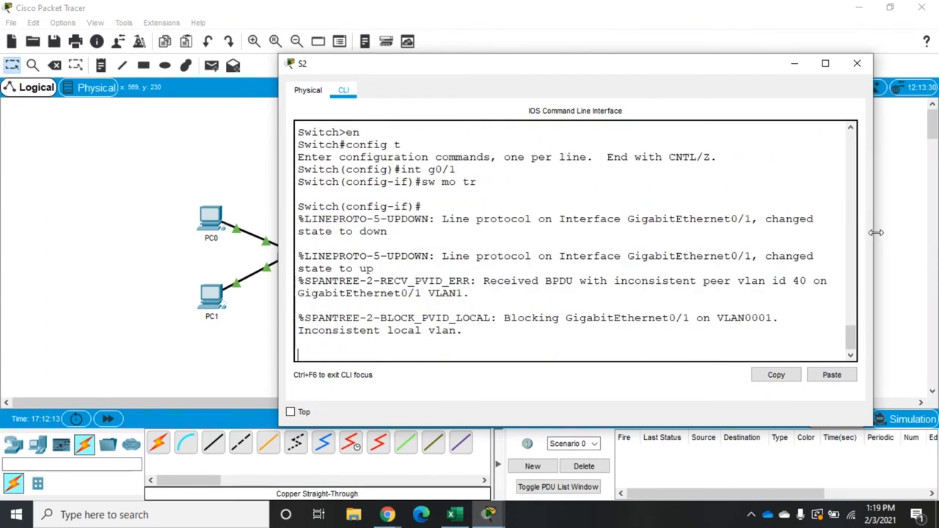
{"action": "type", "text": "sw no"}
{"action": "key", "text": "Return"}
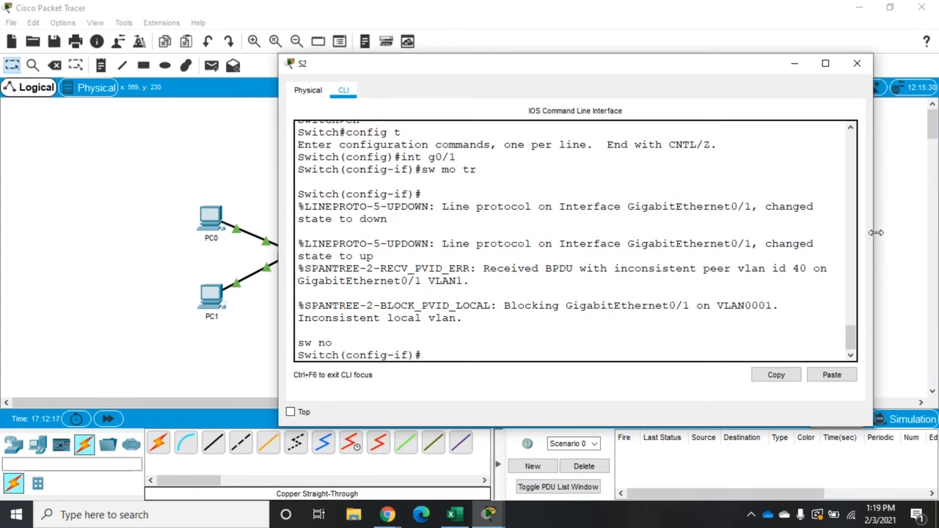
Set the native VLAN of S2's g0/1 trunk to 40 and close the S2 window.
{"action": "type", "text": "sw"}
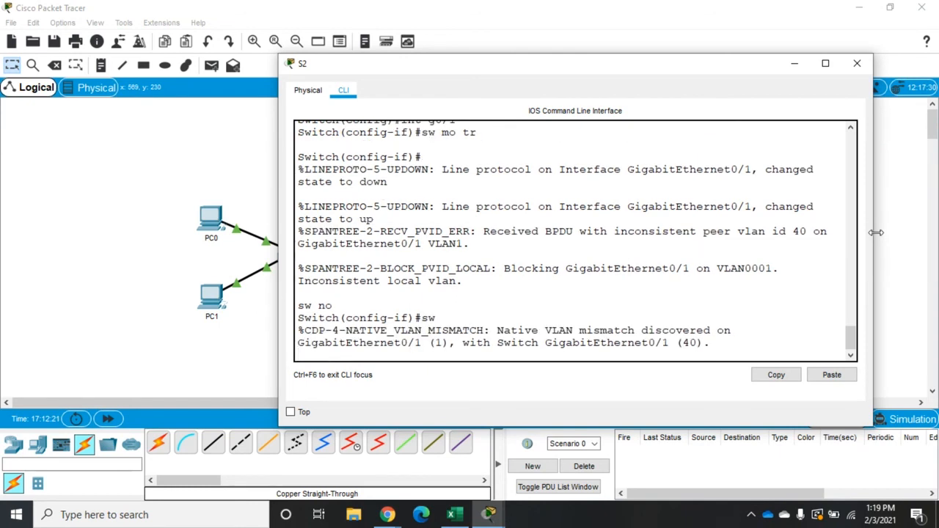
{"action": "type", "text": " n"}
{"action": "key", "text": "BackSpace"}
{"action": "type", "text": "tr na"}
{"action": "type", "text": "vl 40"}
{"action": "key", "text": "Return"}
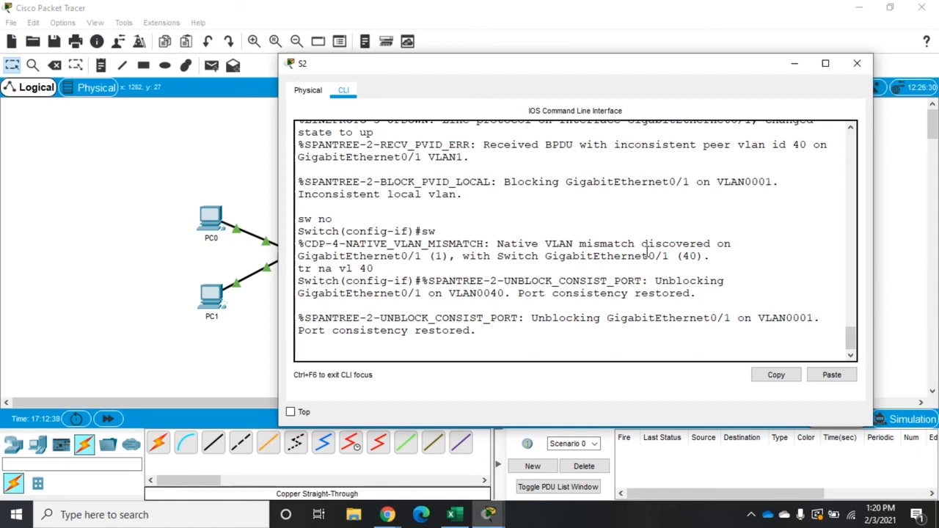
{"action": "key", "text": "Return"}
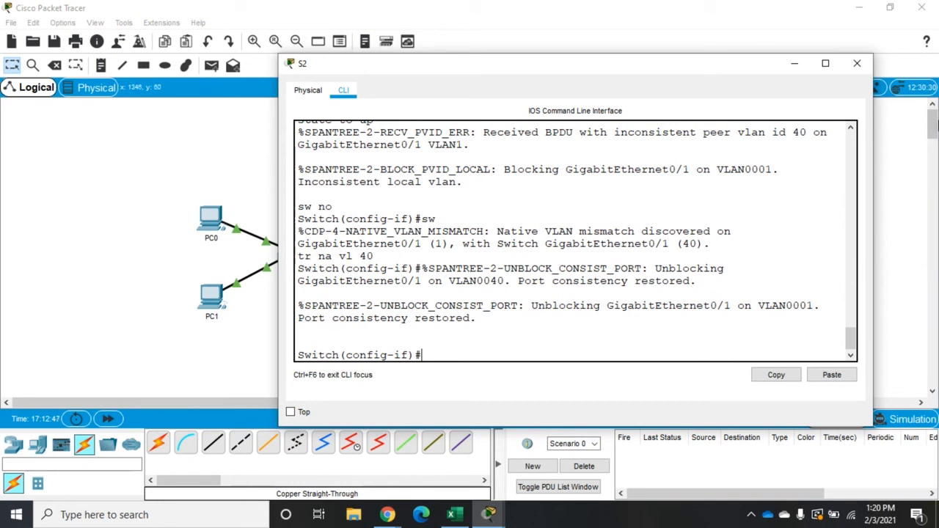
{"action": "left_click", "coordinate": [858, 65]}
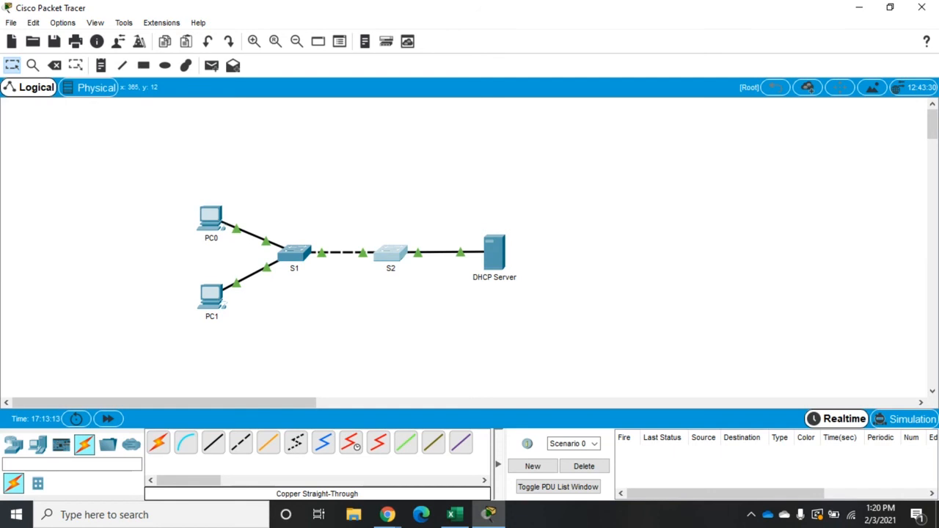
{"action": "key", "text": "alt+Tab"}
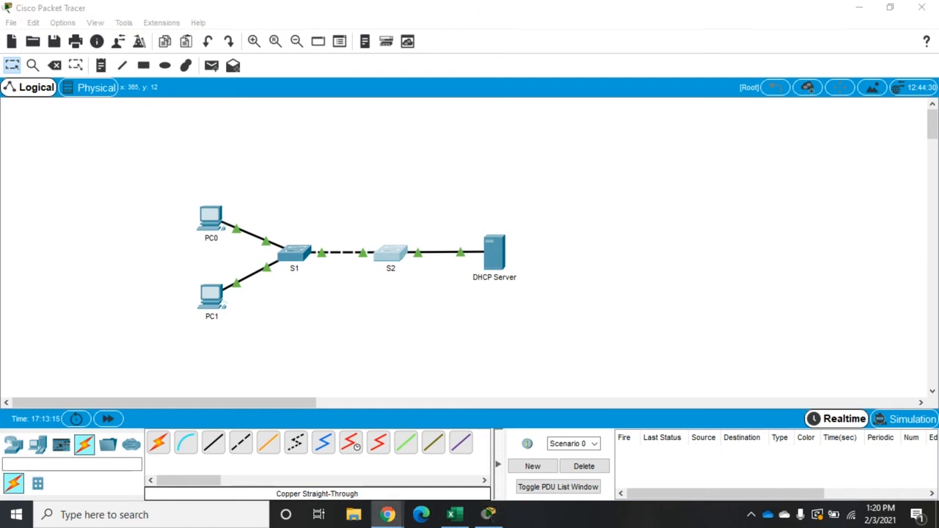